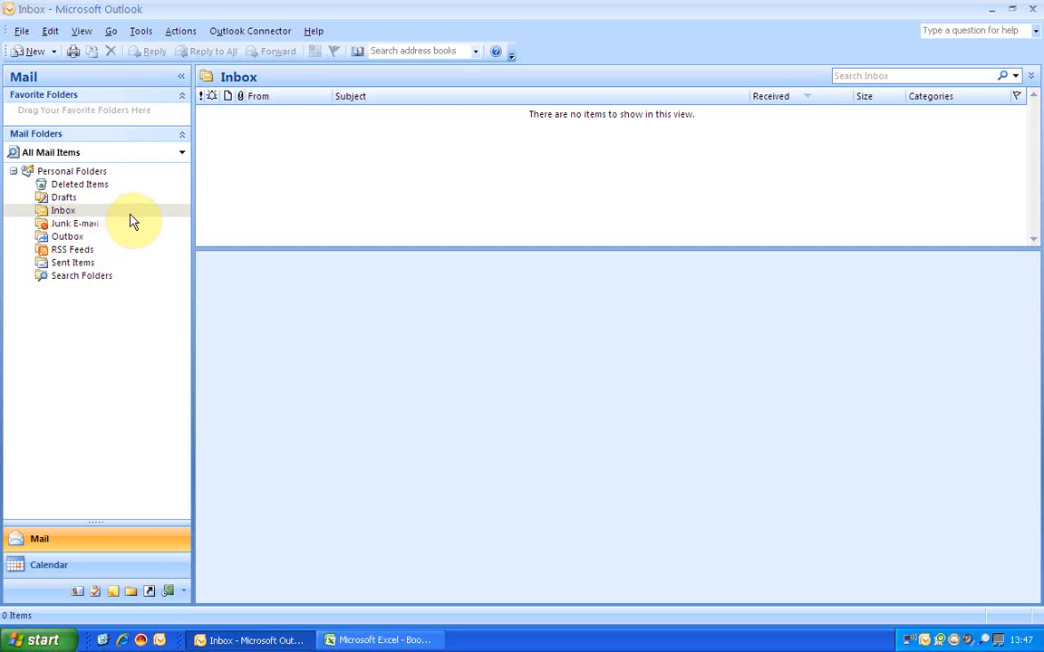
# - Create a folder named Contacts2 for Contact Items directly under Personal Folders, and open it in the contacts view
pyautogui.click(20, 32)
pyautogui.click(44, 49)
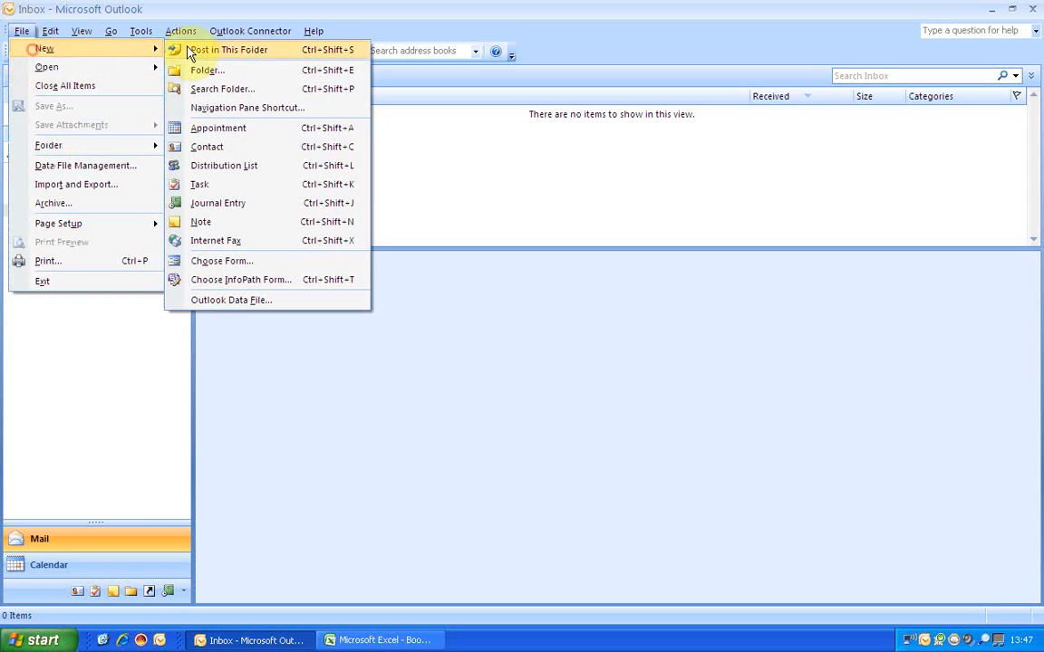
pyautogui.click(210, 72)
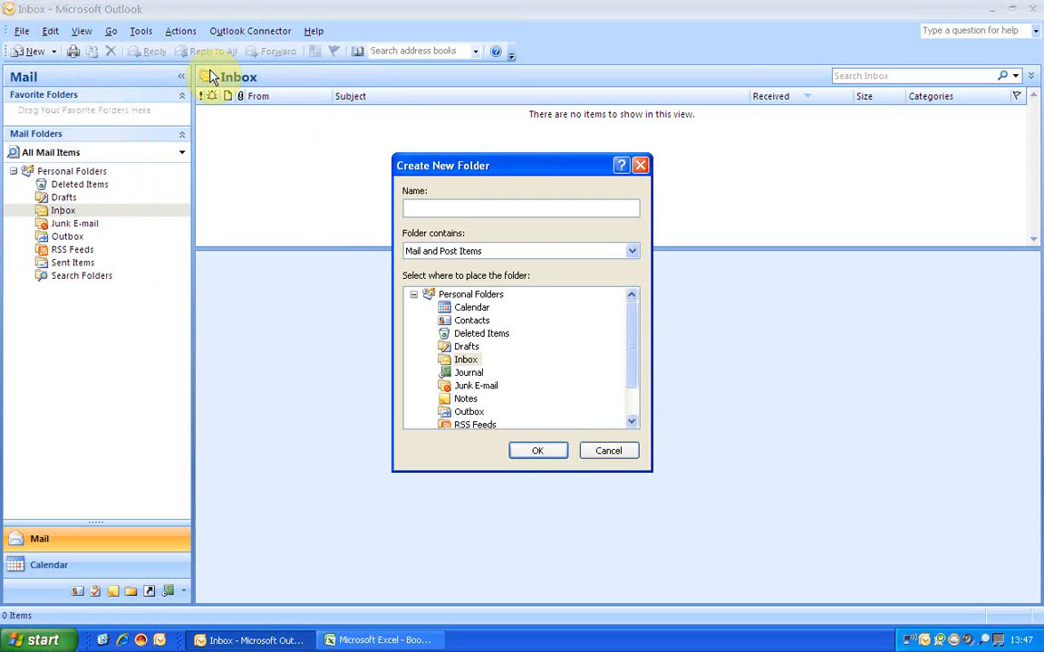
pyautogui.write('Contacts2')
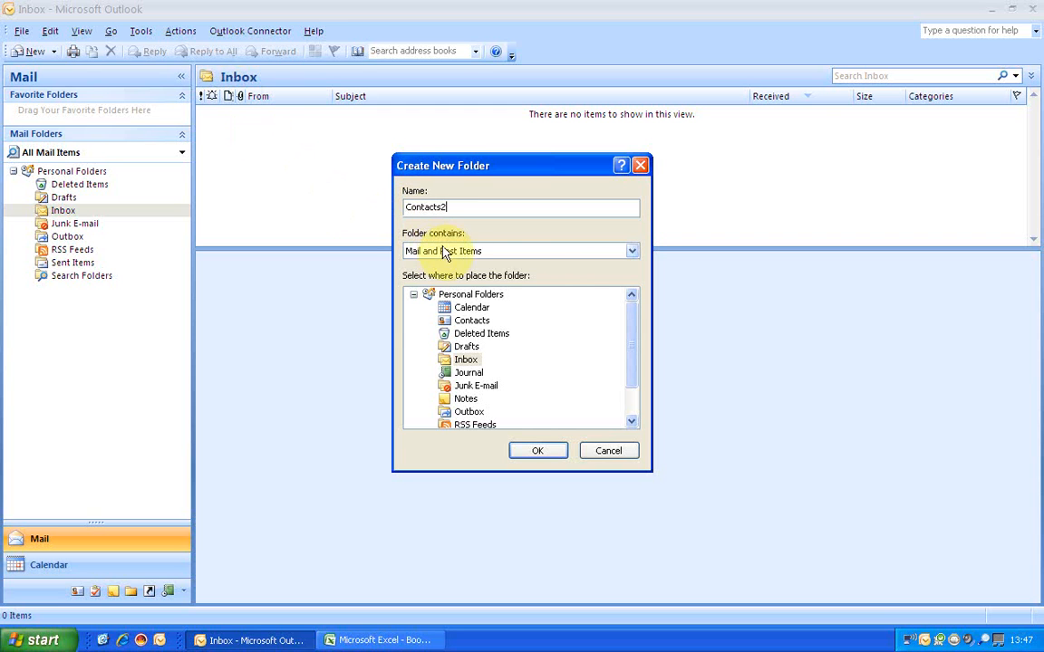
pyautogui.click(501, 253)
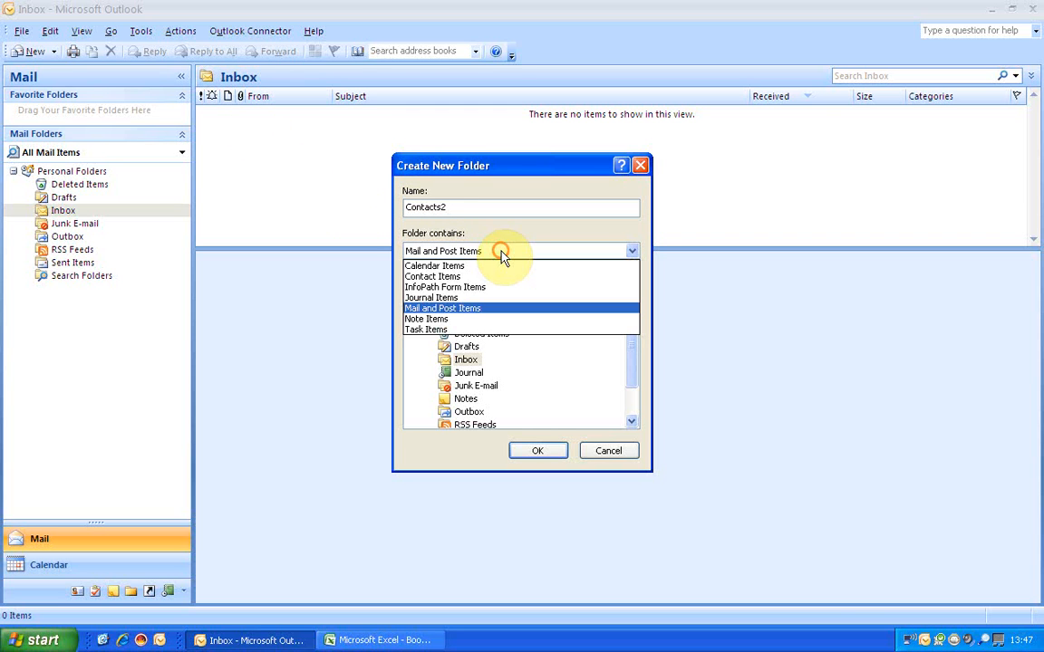
pyautogui.click(444, 278)
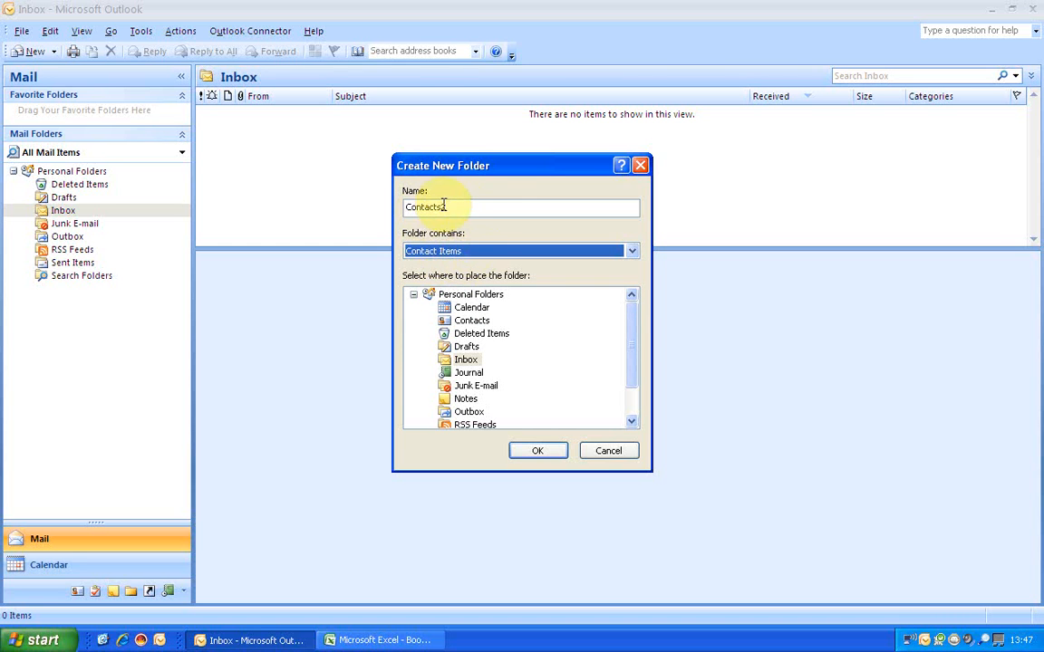
pyautogui.click(471, 297)
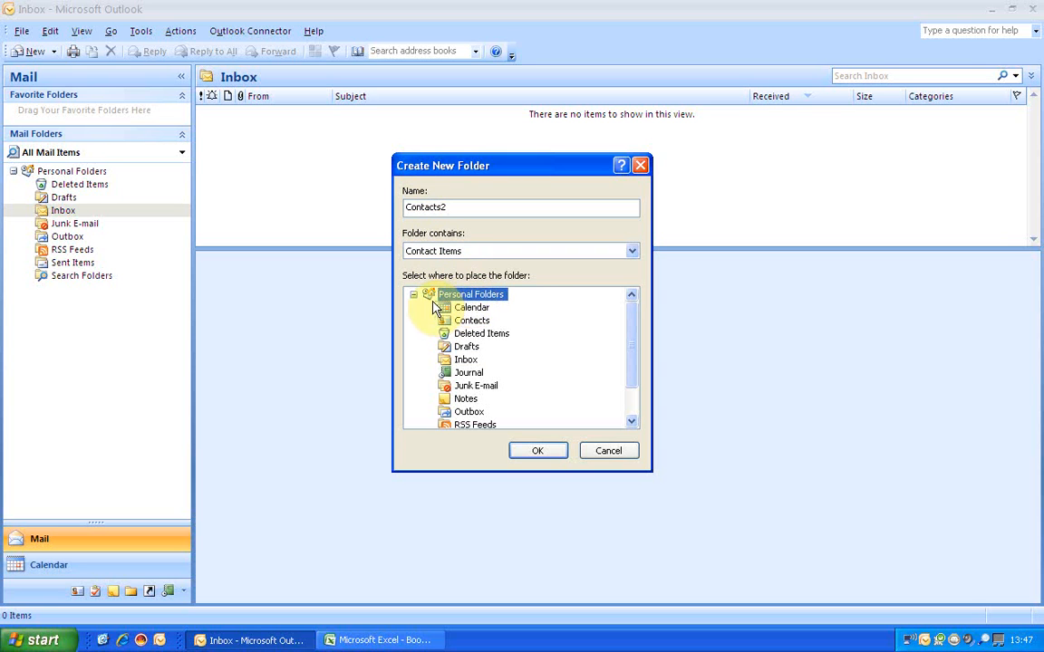
pyautogui.click(540, 452)
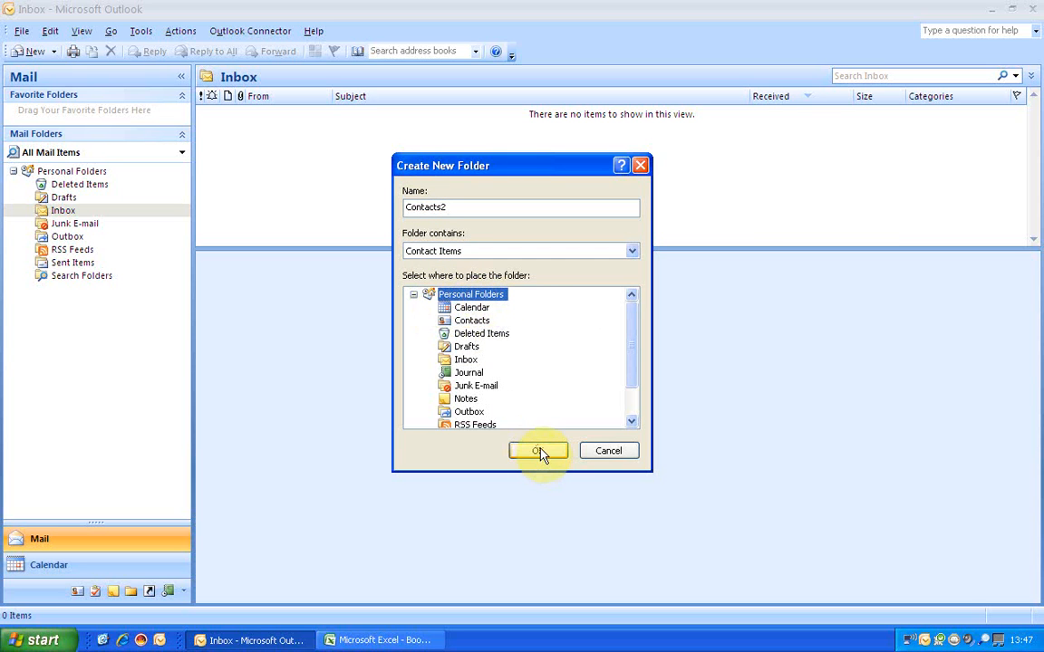
pyautogui.click(78, 597)
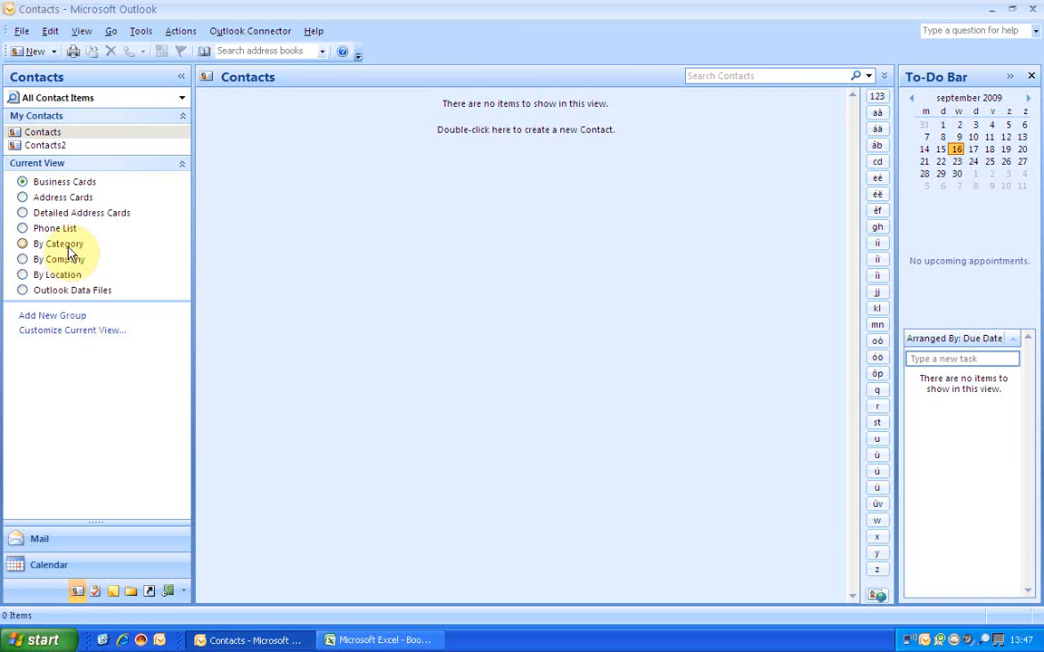
pyautogui.click(51, 147)
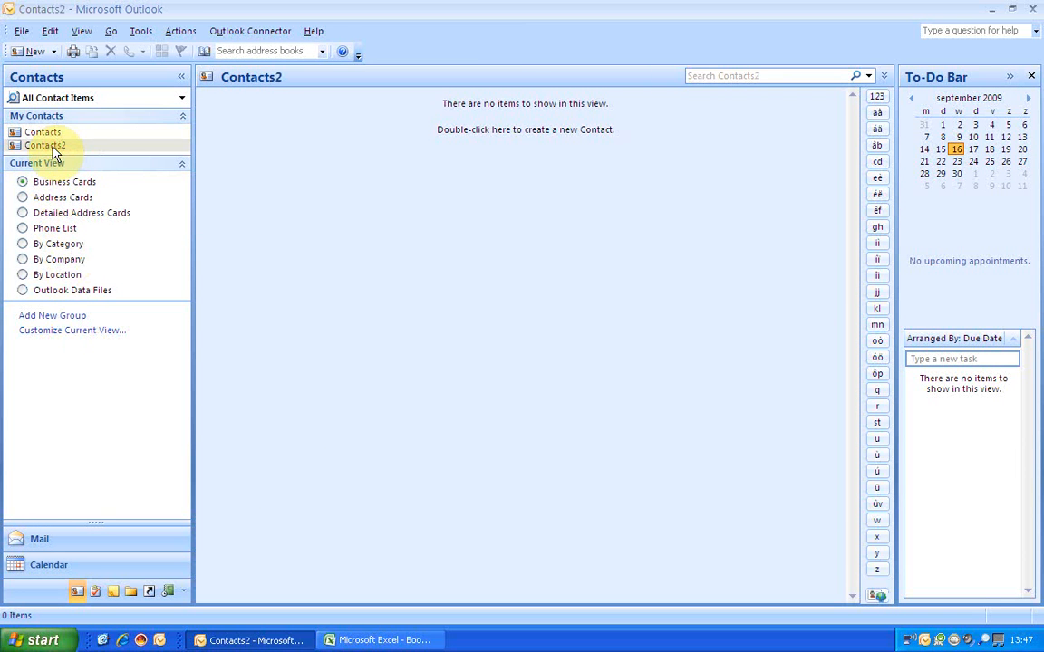
# - Switch to the Book1.xlsx workbook in Excel and review the header row and the contact rows in A1:C4
pyautogui.click(394, 642)
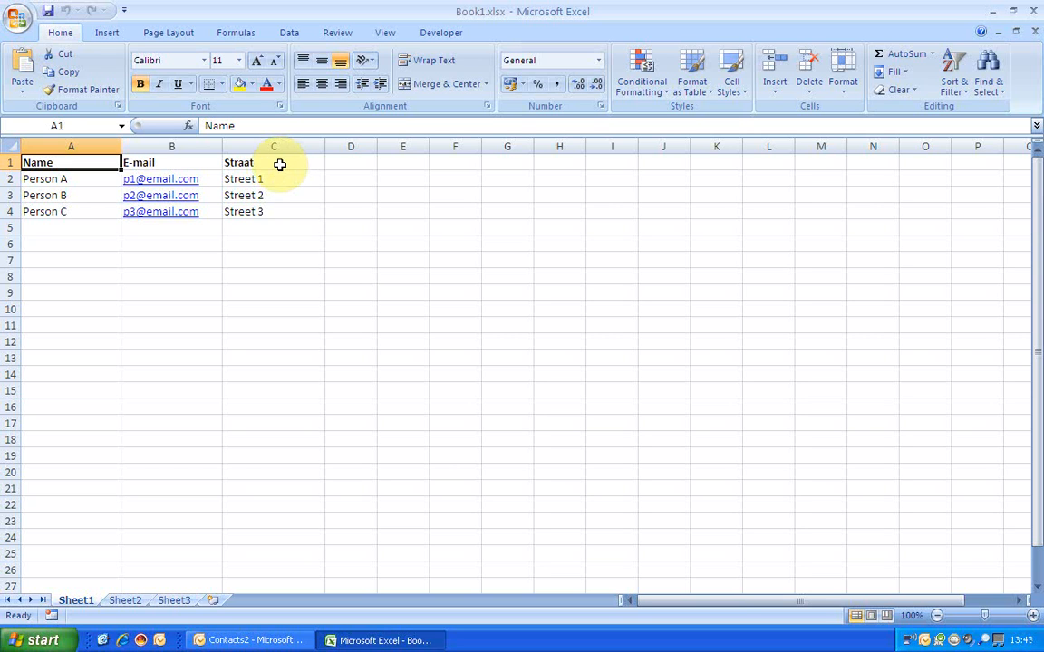
pyautogui.moveTo(280, 164); pyautogui.dragTo(65, 161)
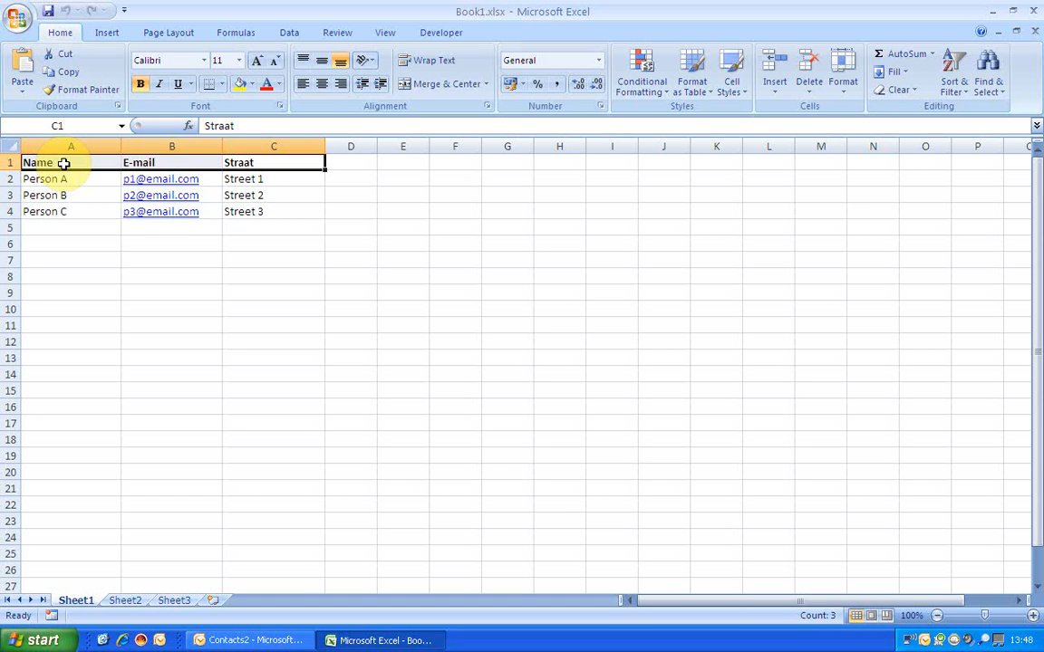
pyautogui.moveTo(264, 212); pyautogui.dragTo(61, 164)
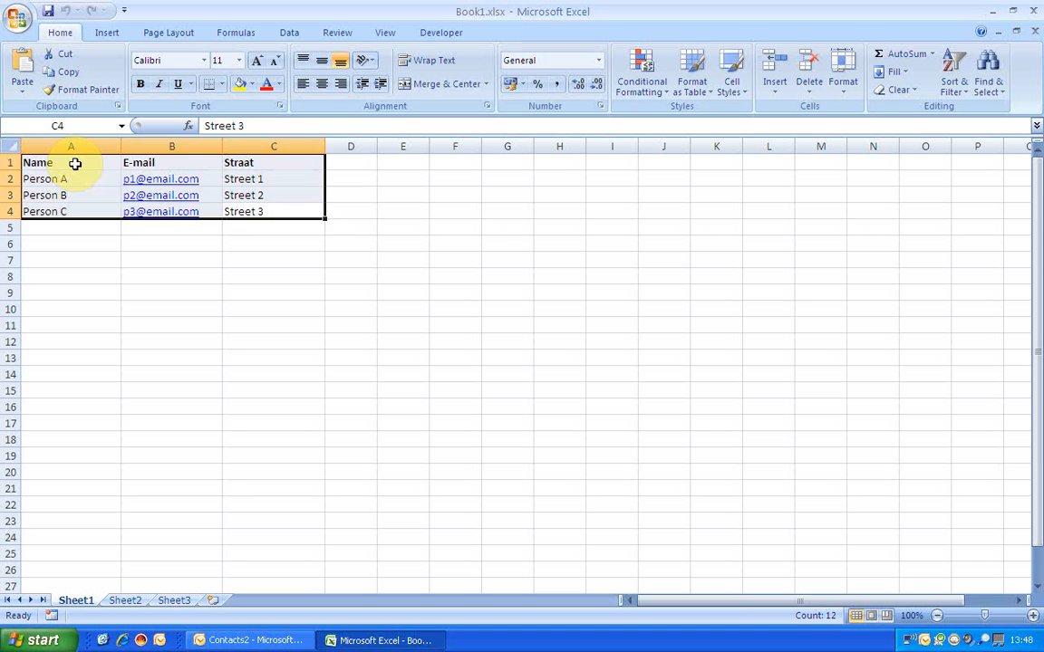
# - Select the whole contact table A1:C4, including its headers, and name the range Contacts
pyautogui.click(75, 164)
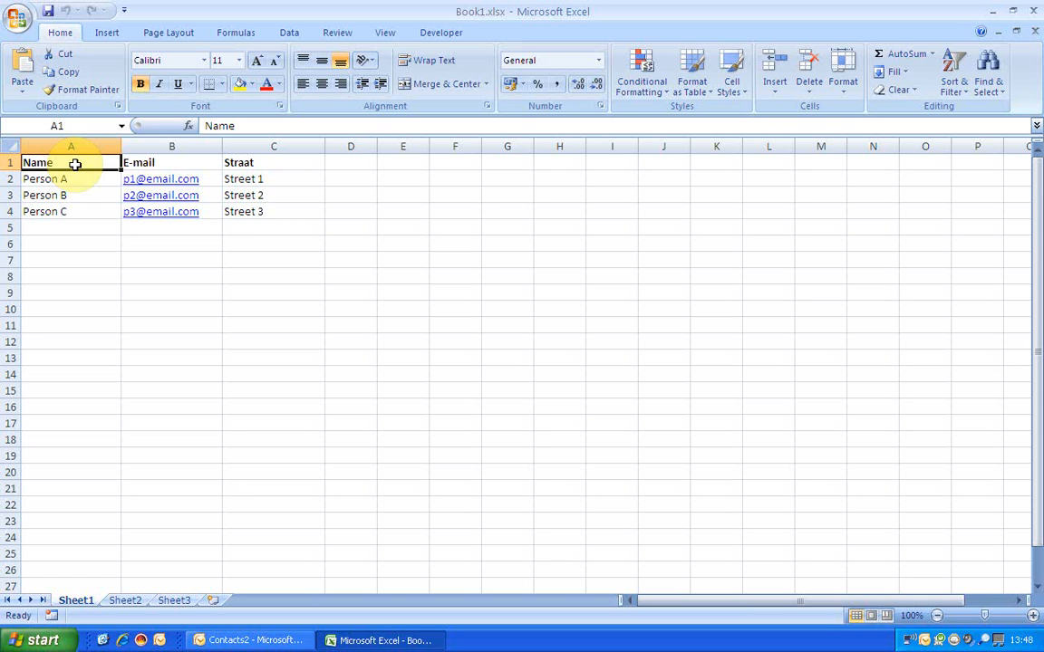
pyautogui.hotkey('ctrl', 'shift', 'Right')
pyautogui.hotkey('ctrl', 'shift', 'Down')
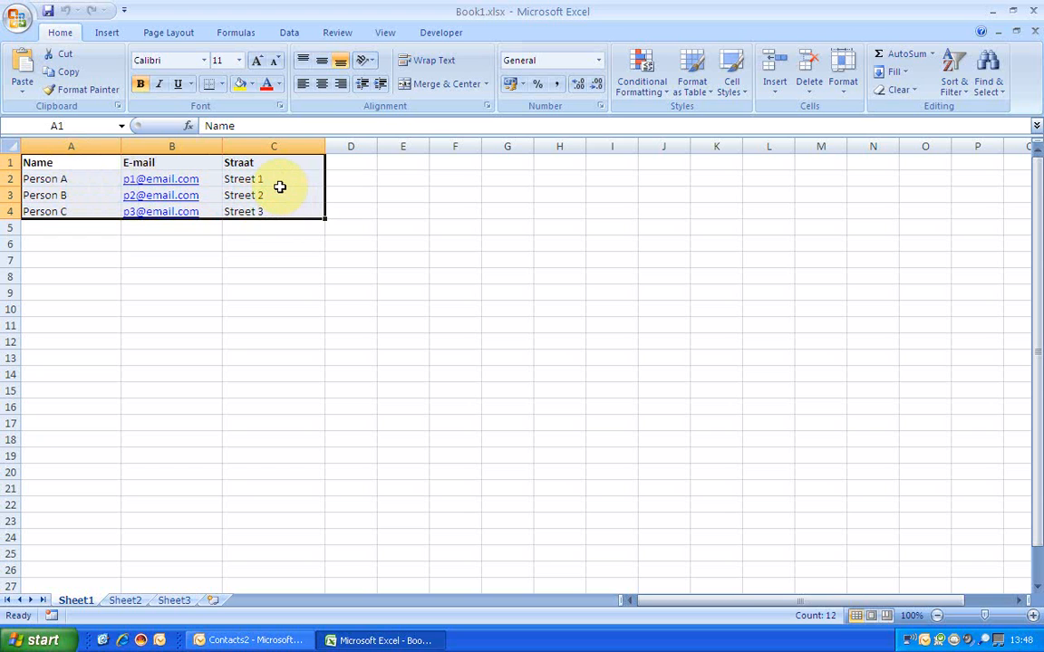
pyautogui.click(62, 126)
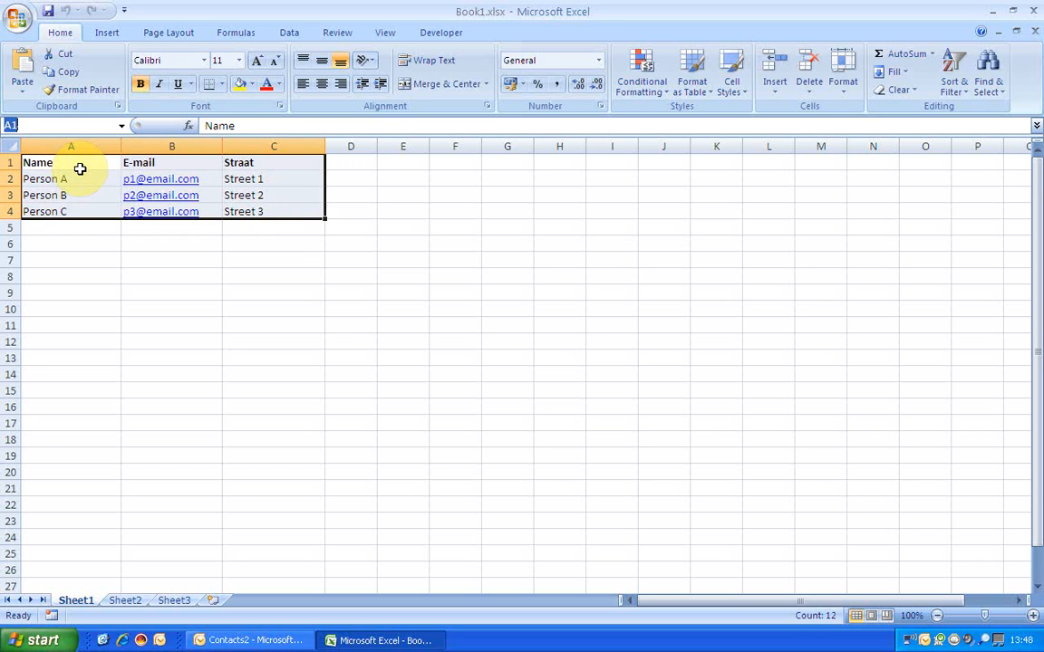
pyautogui.write('Contact')
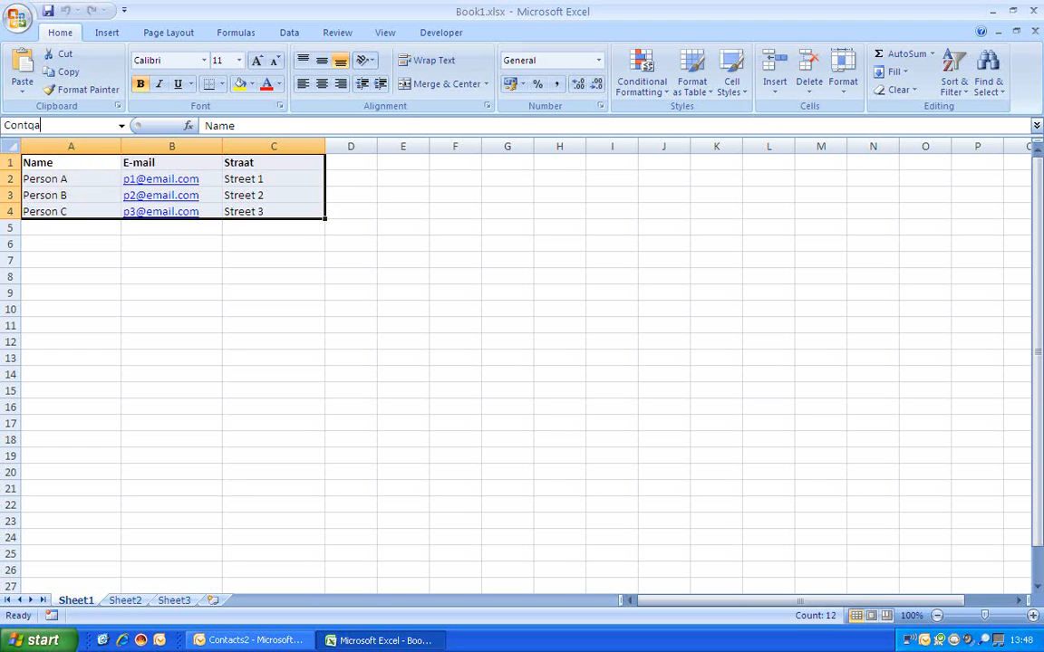
pyautogui.press('BackSpace')
pyautogui.press('BackSpace')
pyautogui.press('BackSpace')
pyautogui.write('acts')
pyautogui.press('Return')
# - Check the Contacts named range by jumping to it from an empty cell, and return to cell A5
pyautogui.click(79, 229)
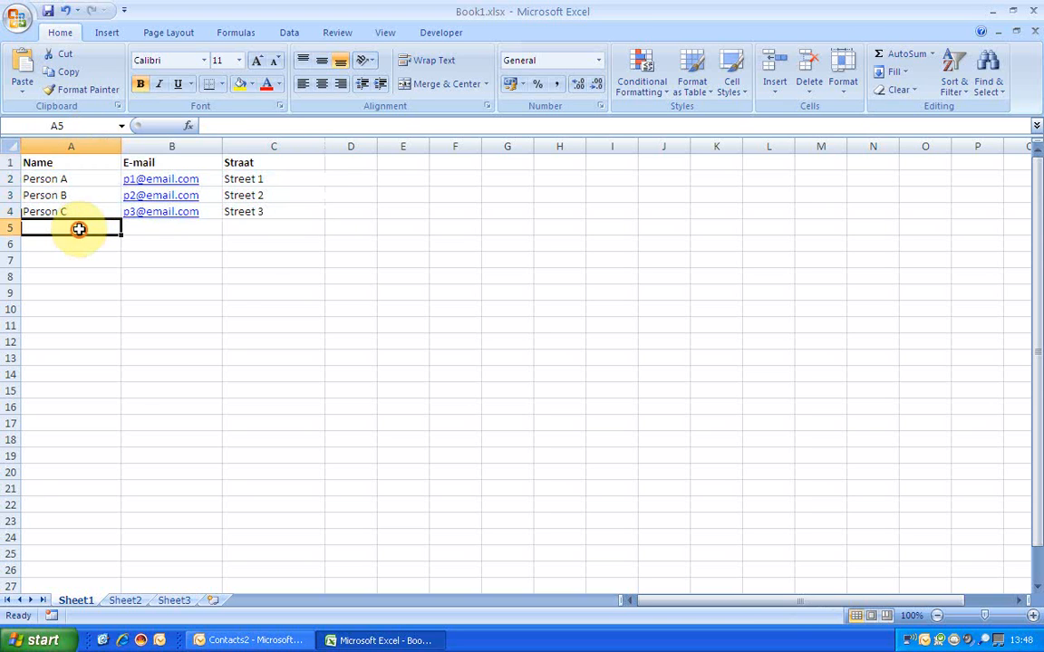
pyautogui.click(121, 125)
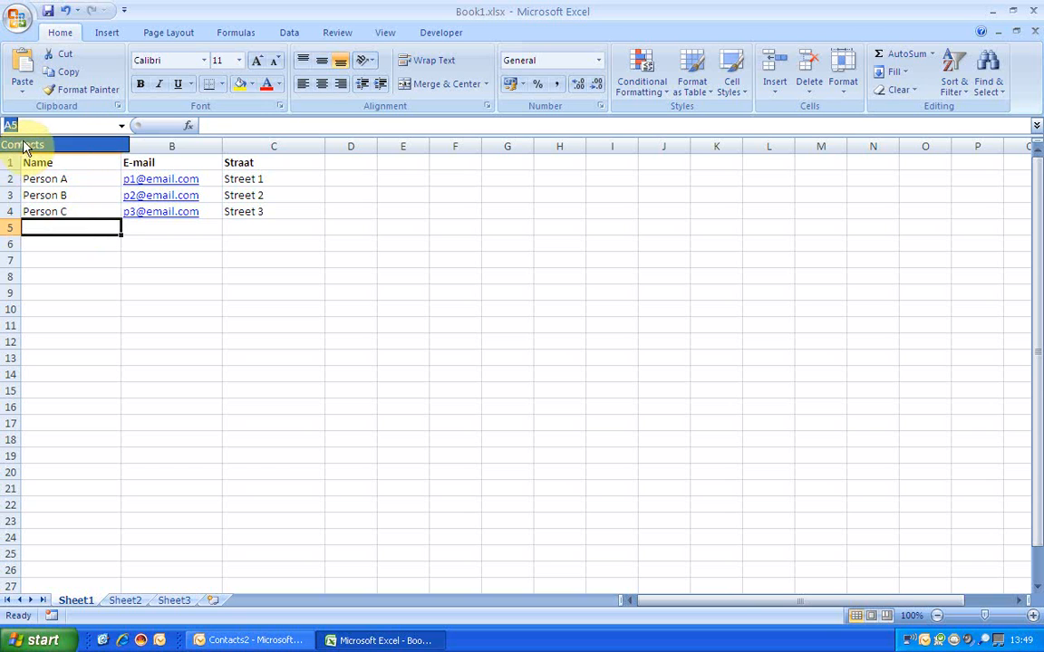
pyautogui.click(20, 145)
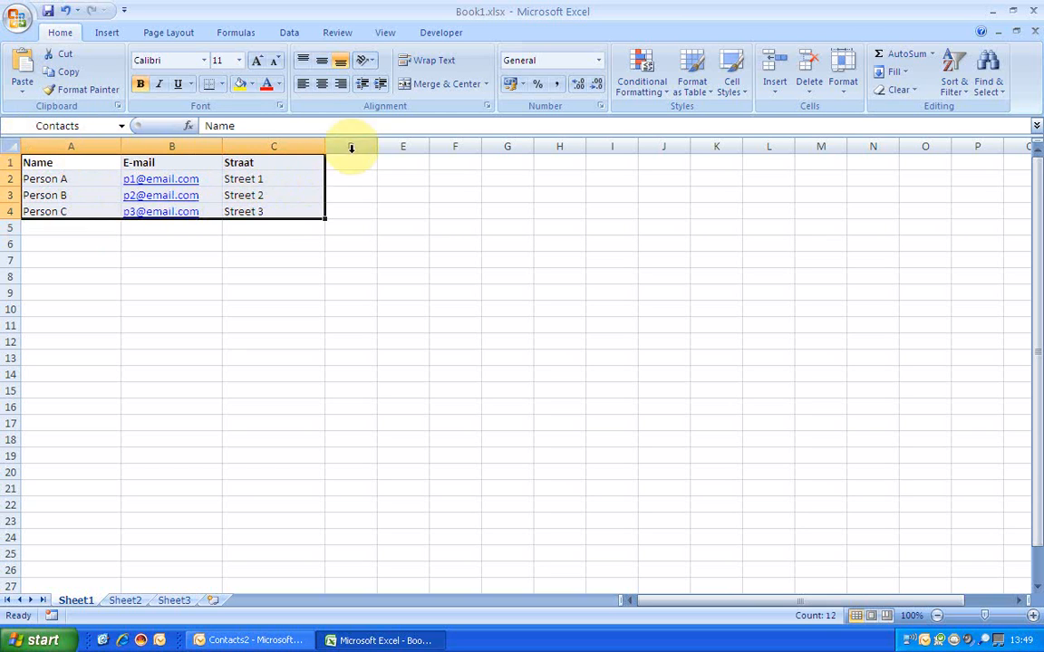
pyautogui.click(80, 227)
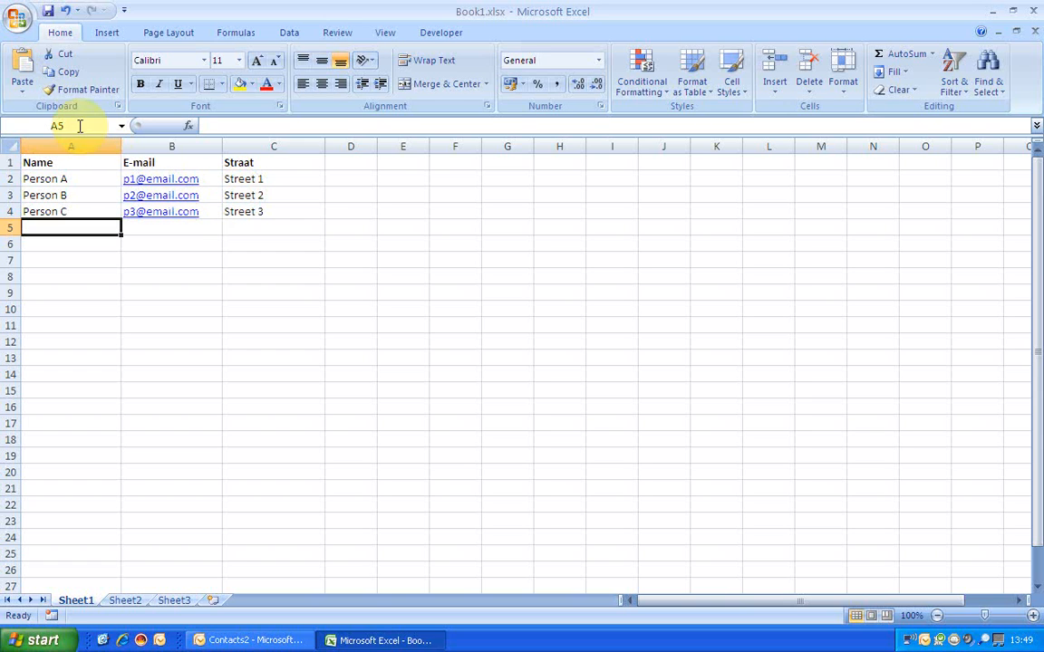
# - Save a copy of the workbook to the Desktop as Book1.xls in Excel 97-2003 Workbook format
pyautogui.click(18, 22)
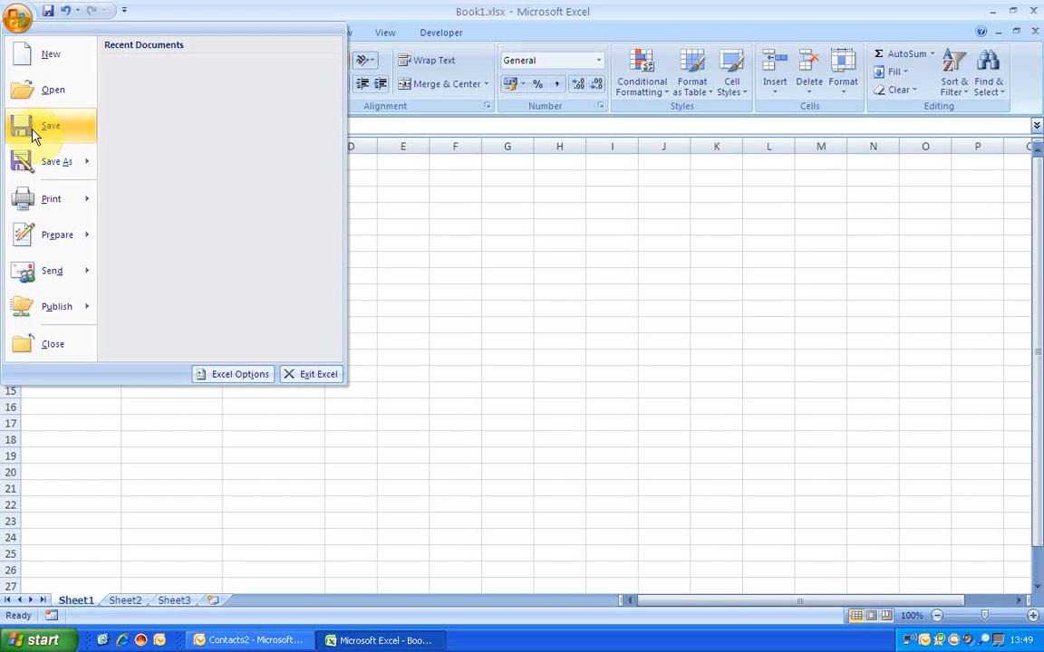
pyautogui.click(35, 165)
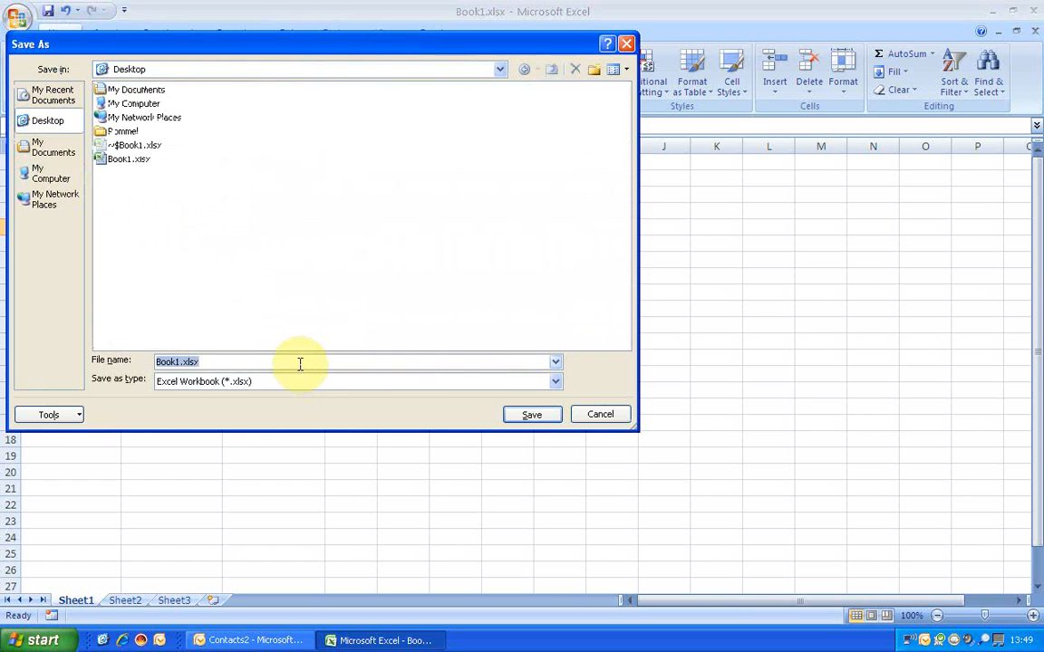
pyautogui.click(224, 388)
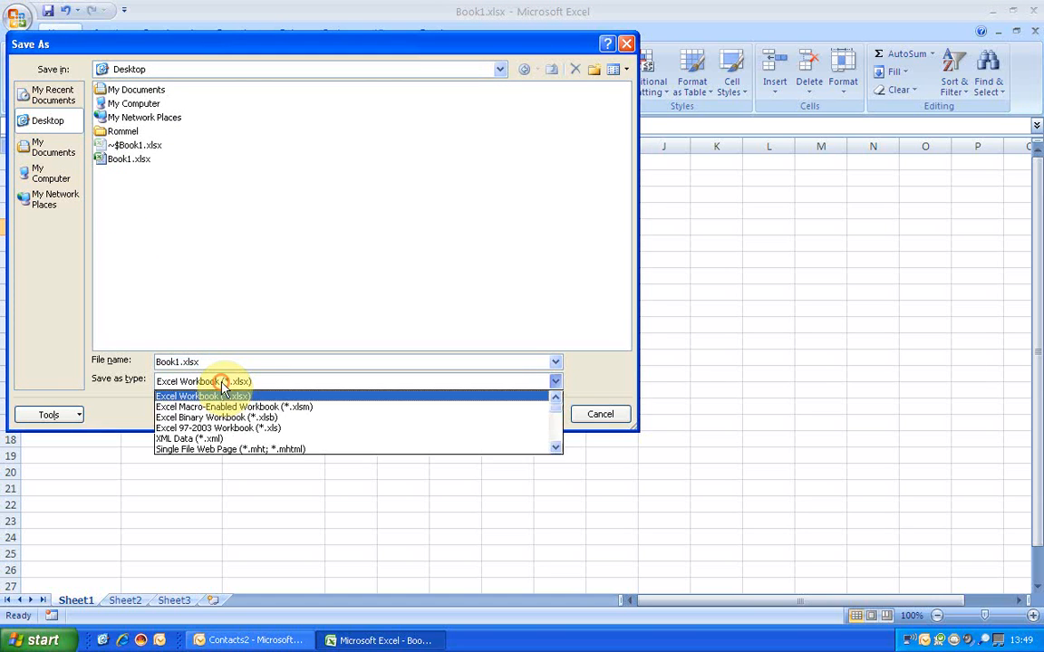
pyautogui.click(275, 429)
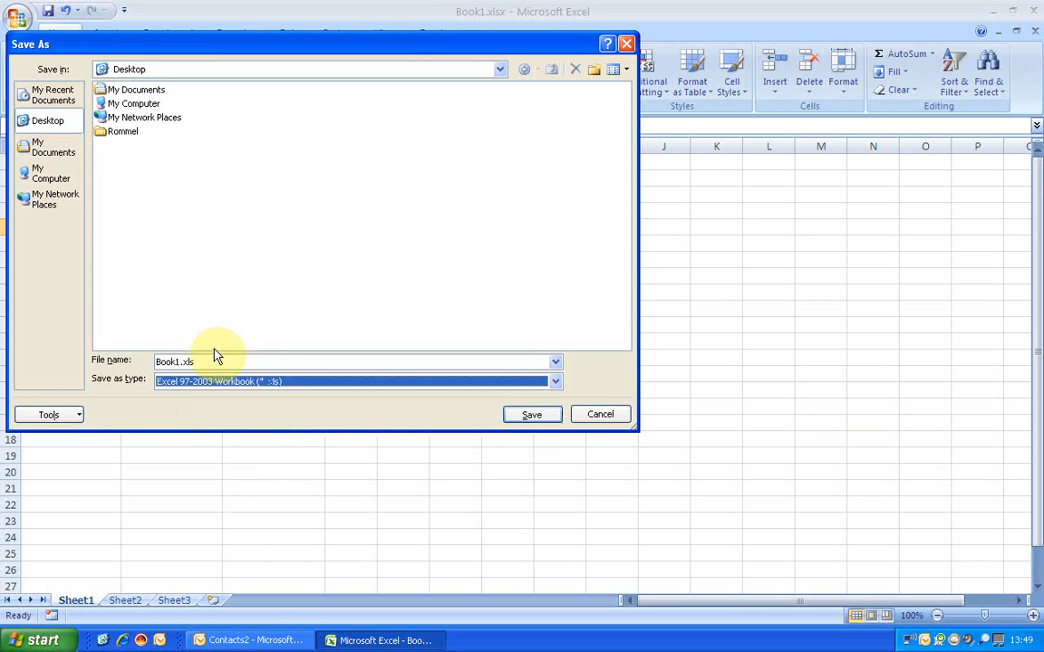
pyautogui.click(52, 119)
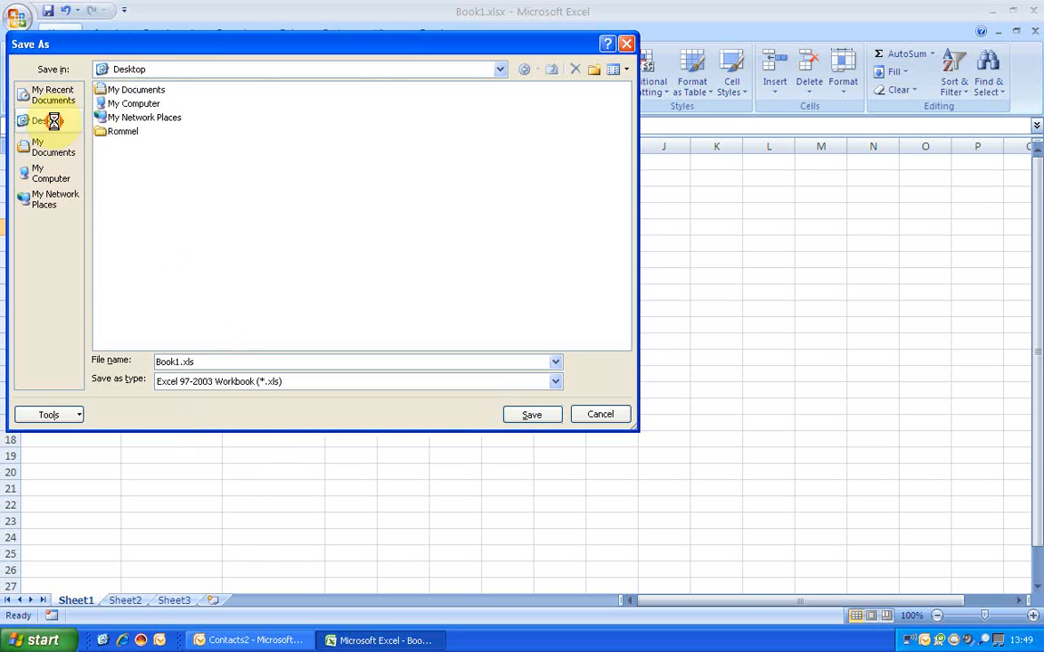
pyautogui.click(532, 417)
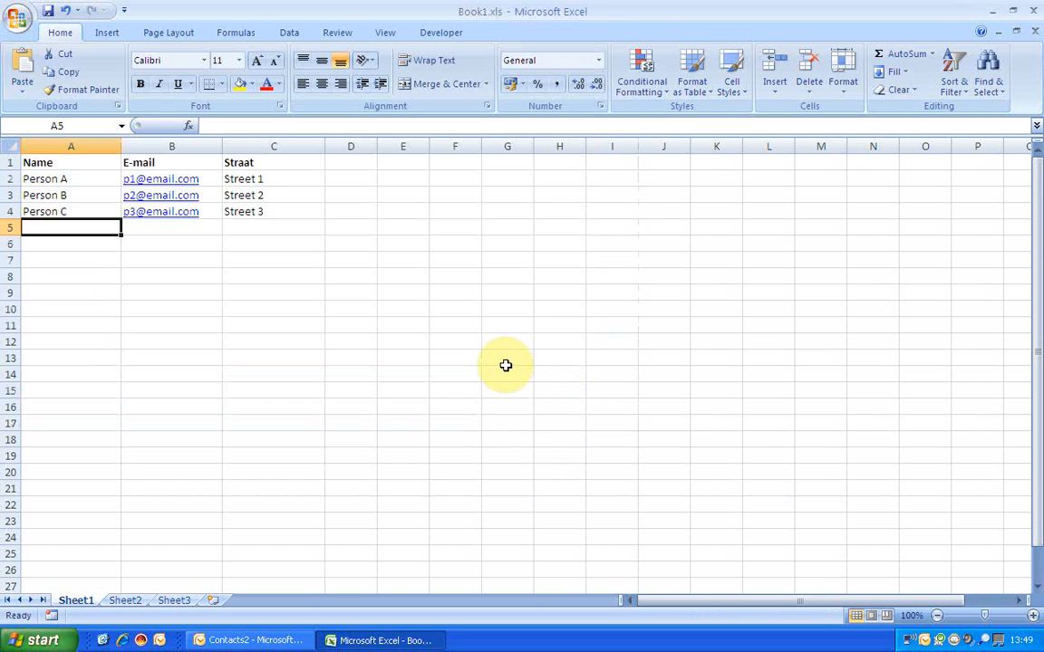
# - Switch to Outlook and start an import from another program or file, using the Microsoft Excel 97-2003 file type
pyautogui.click(272, 640)
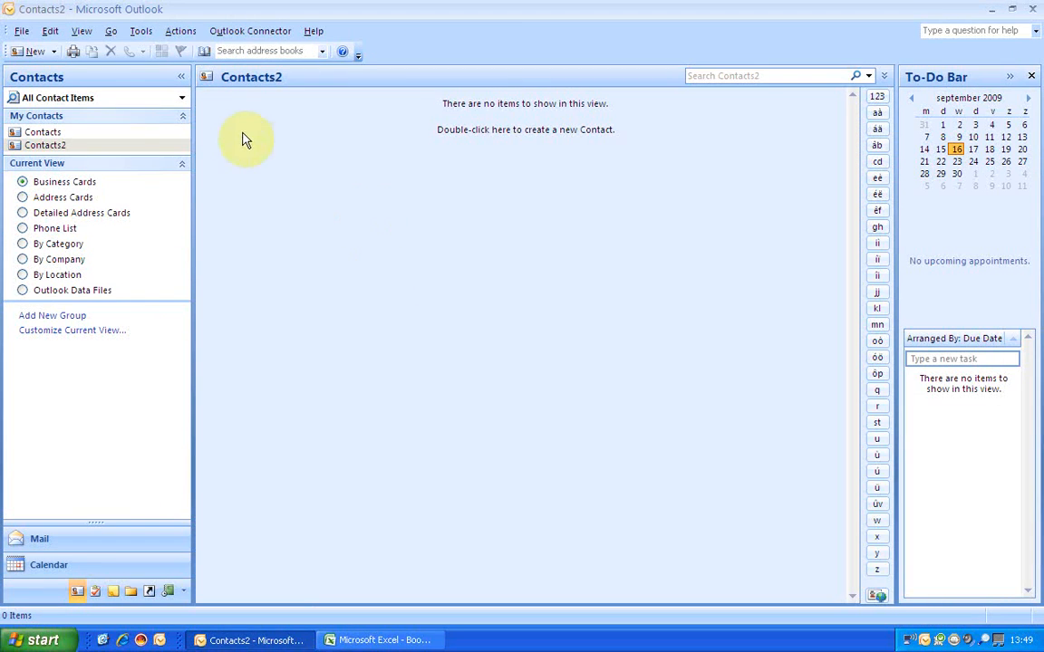
pyautogui.click(24, 33)
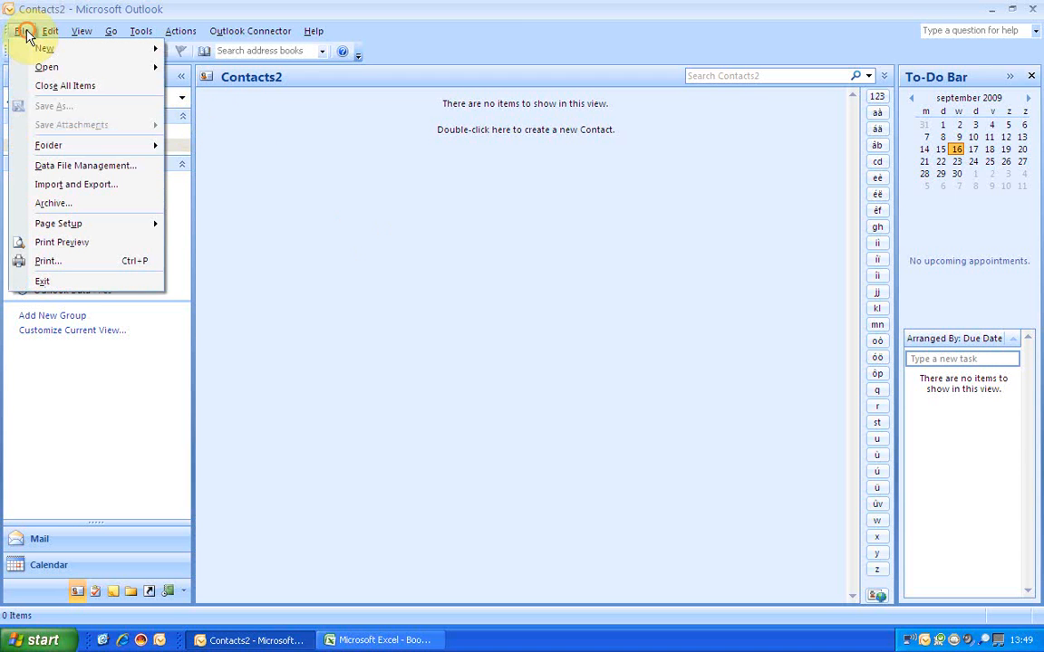
pyautogui.click(64, 186)
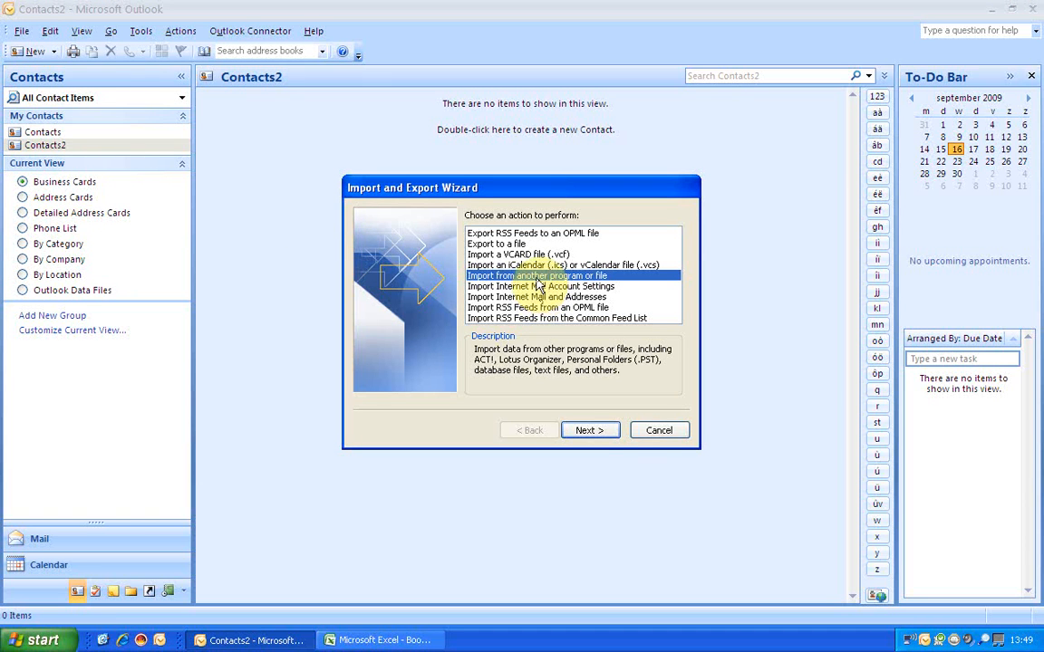
pyautogui.click(588, 433)
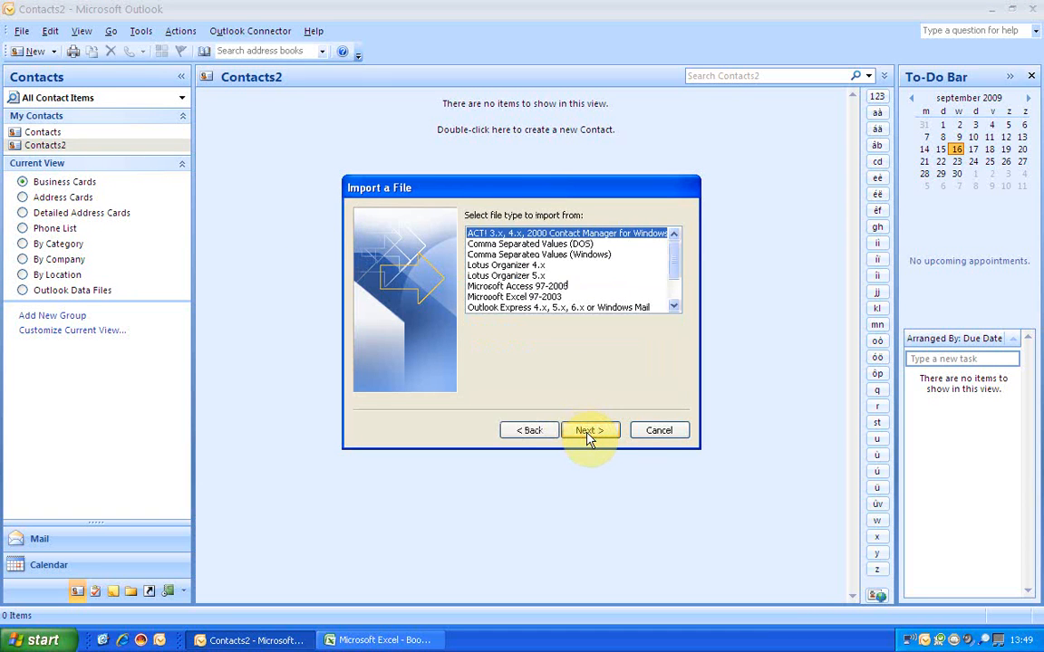
pyautogui.click(514, 297)
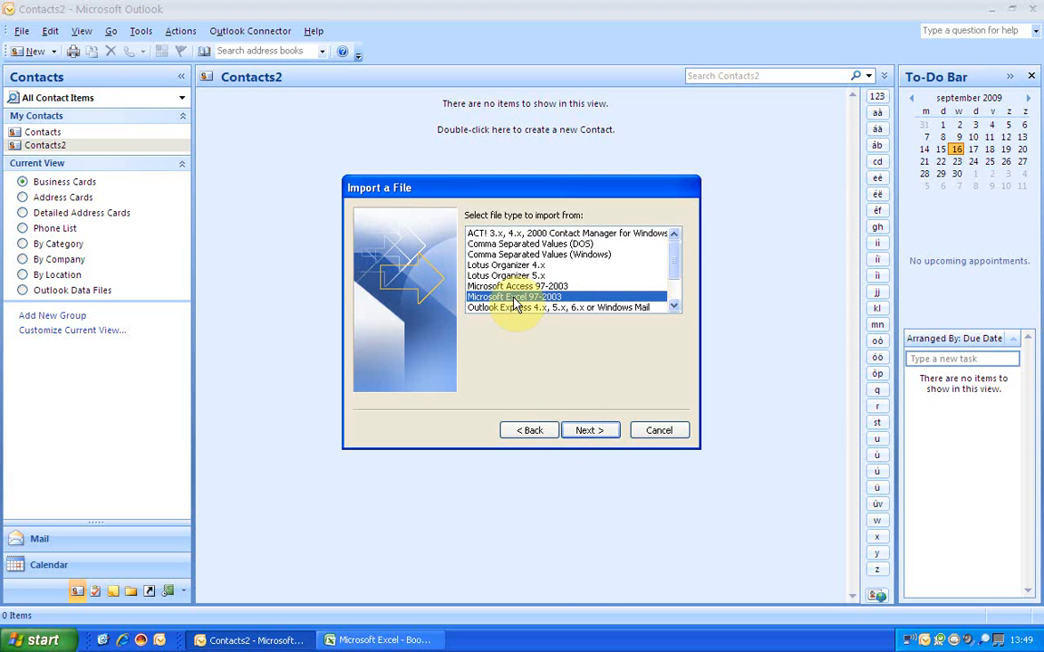
pyautogui.click(591, 431)
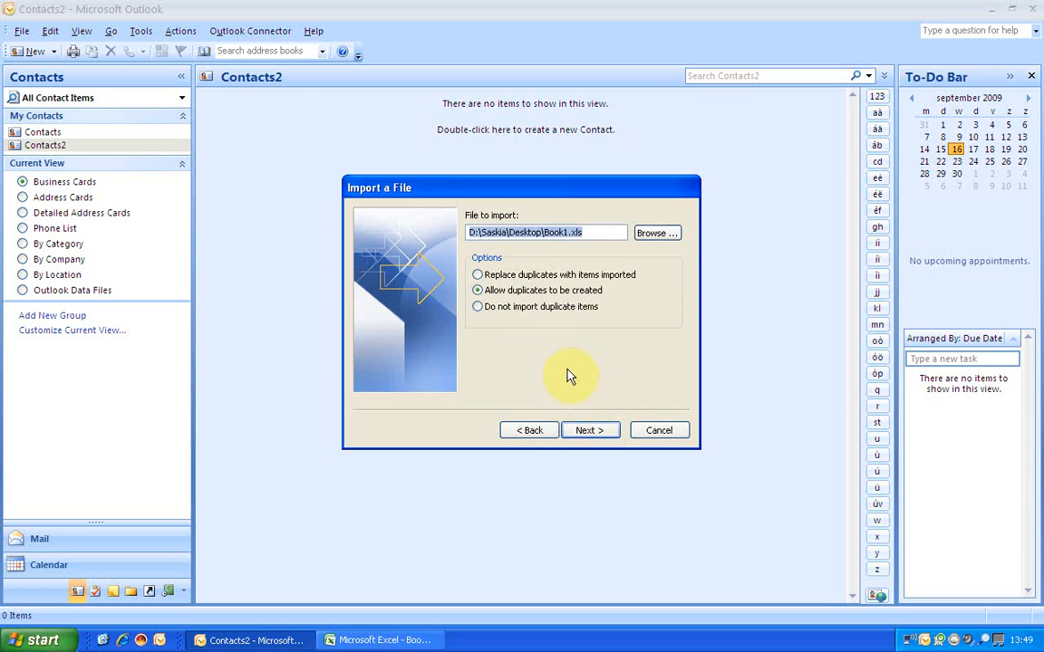
# - Choose Book1.xls on the Desktop as the file to import
pyautogui.click(663, 239)
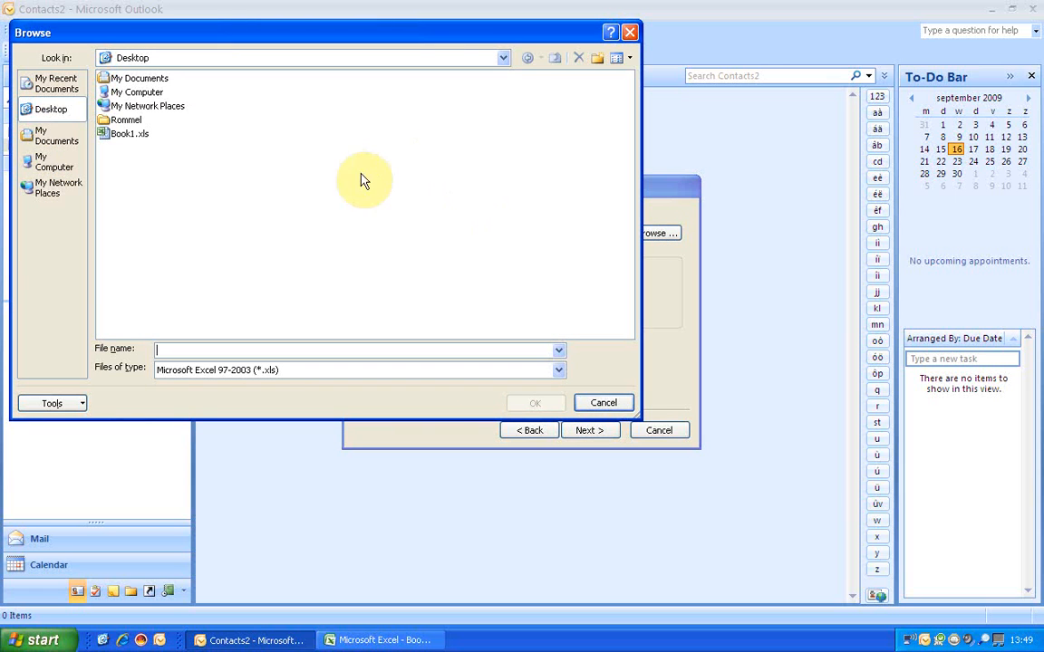
pyautogui.click(118, 136)
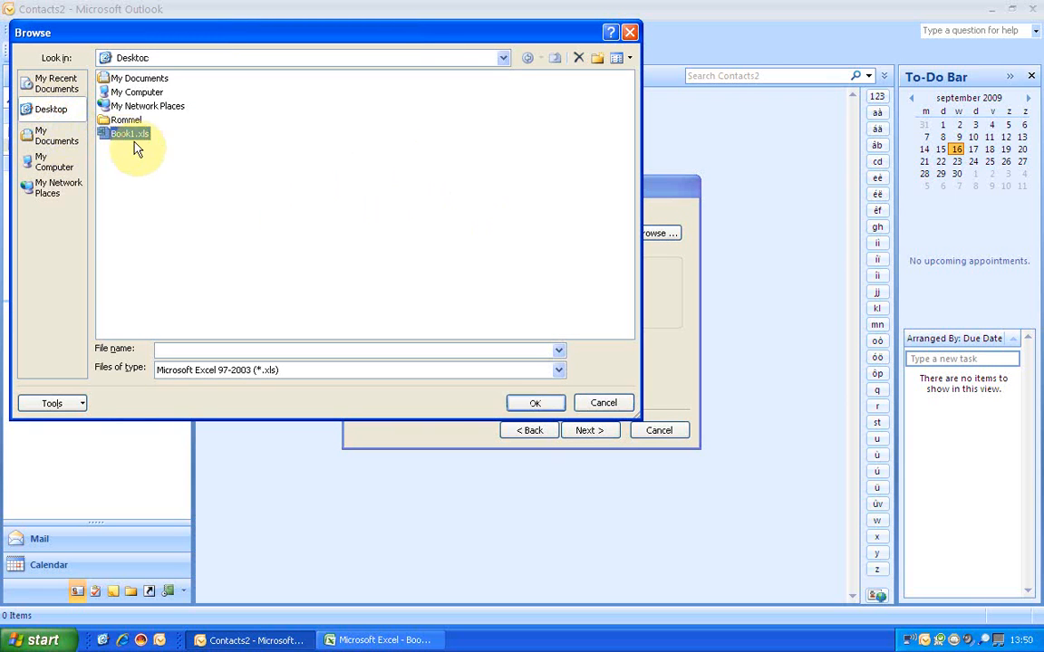
pyautogui.click(526, 405)
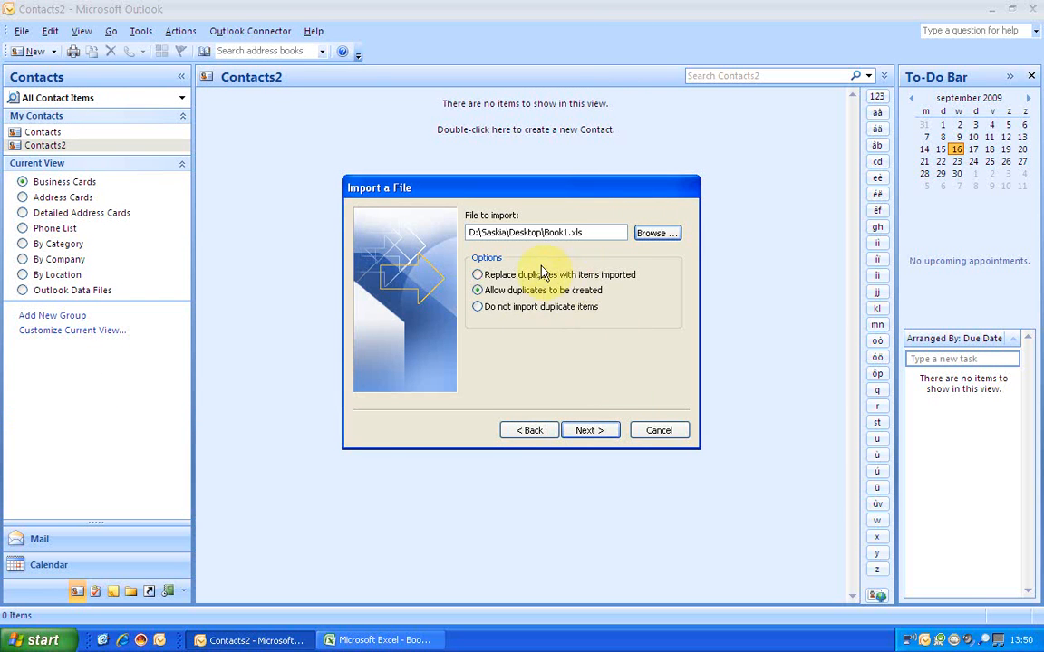
# - Set the import to skip duplicate items and select the Contacts2 folder as the destination
pyautogui.click(476, 308)
pyautogui.click(591, 431)
pyautogui.click(539, 273)
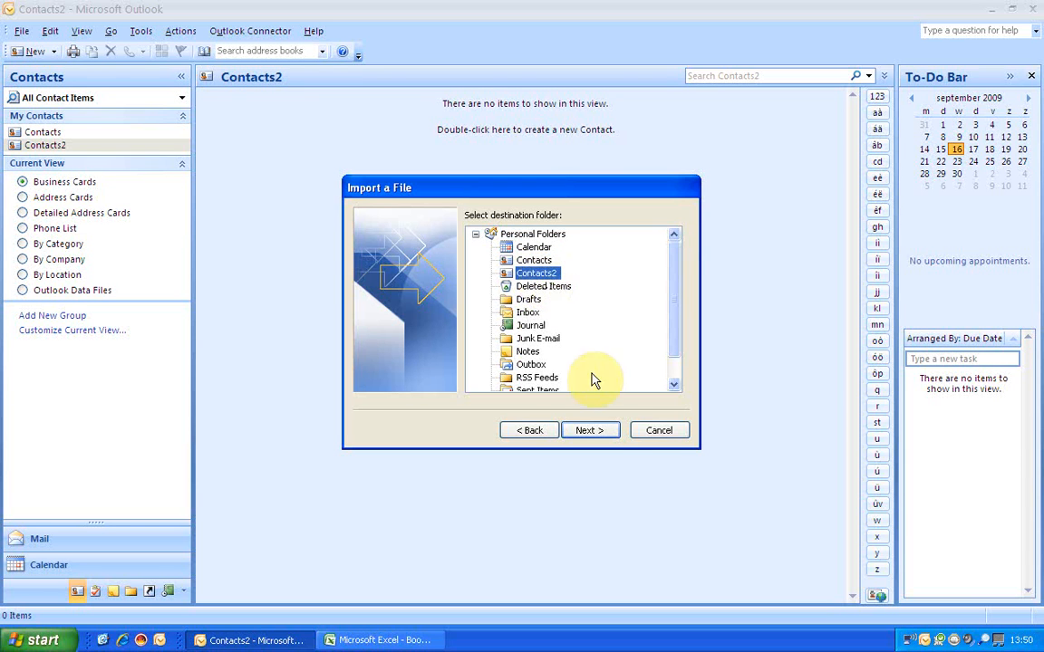
pyautogui.click(592, 431)
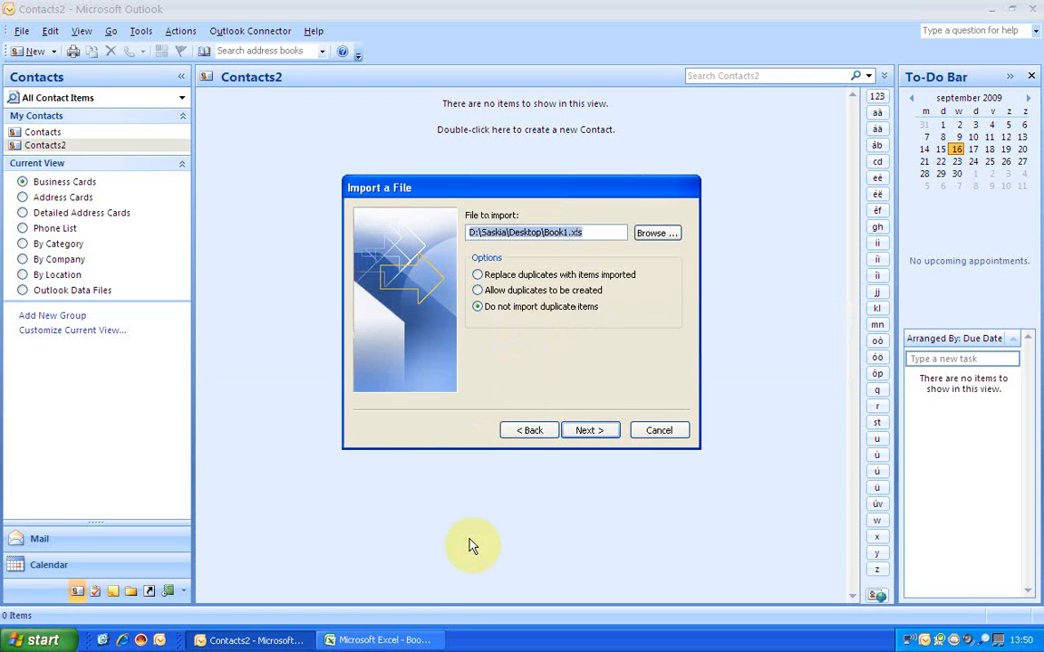
# - Close Excel with Book1.xls open in it, and continue the Outlook import up to the list of actions to perform
pyautogui.rightClick(396, 641)
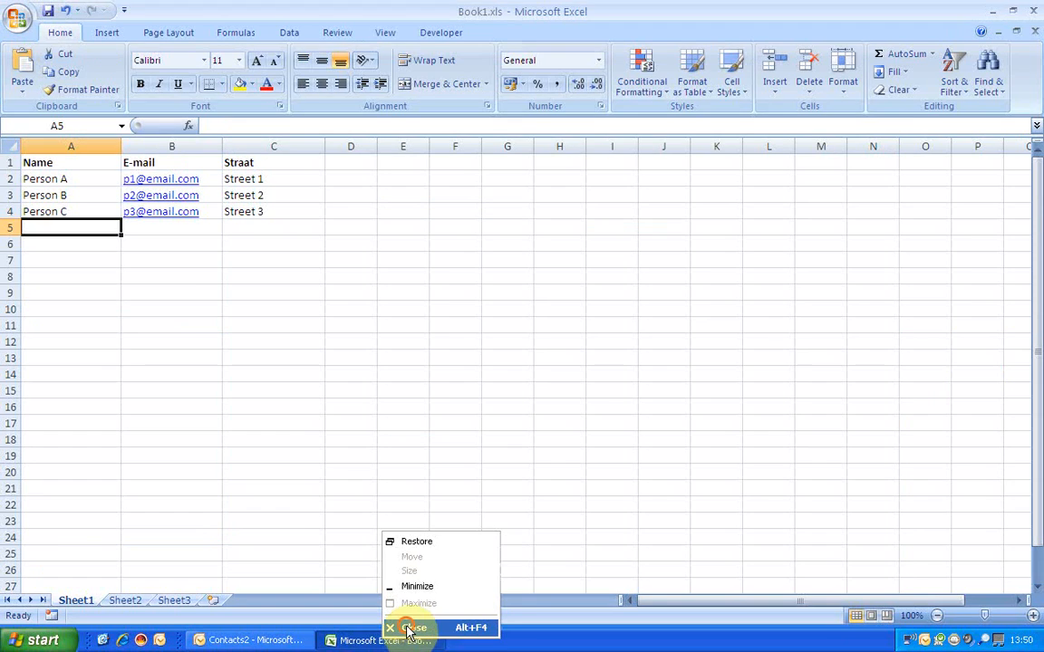
pyautogui.click(402, 627)
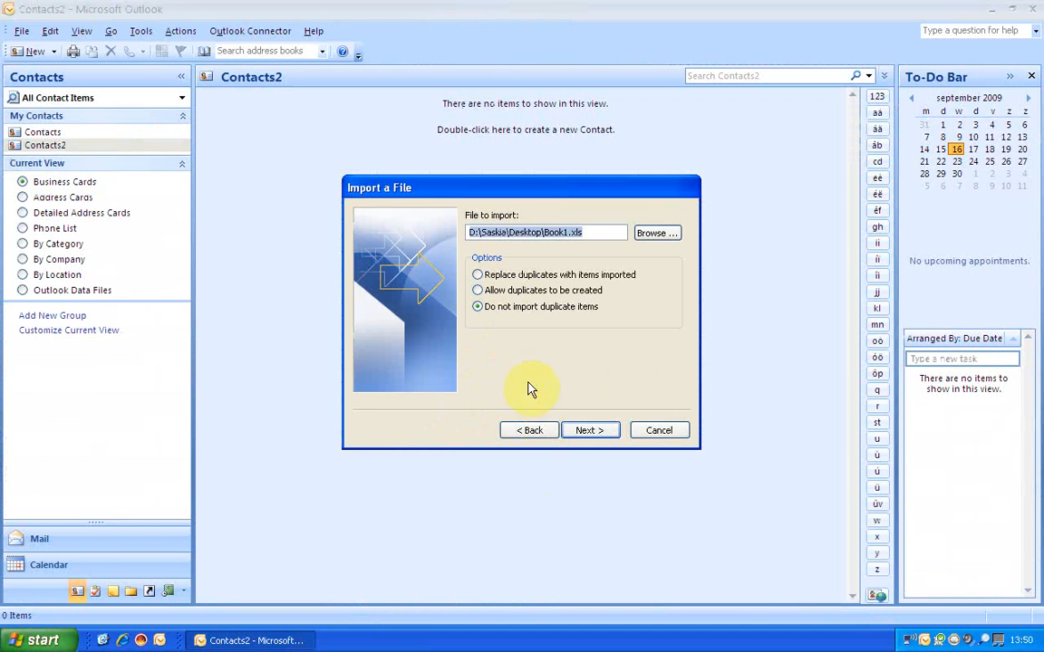
pyautogui.click(587, 433)
pyautogui.click(587, 432)
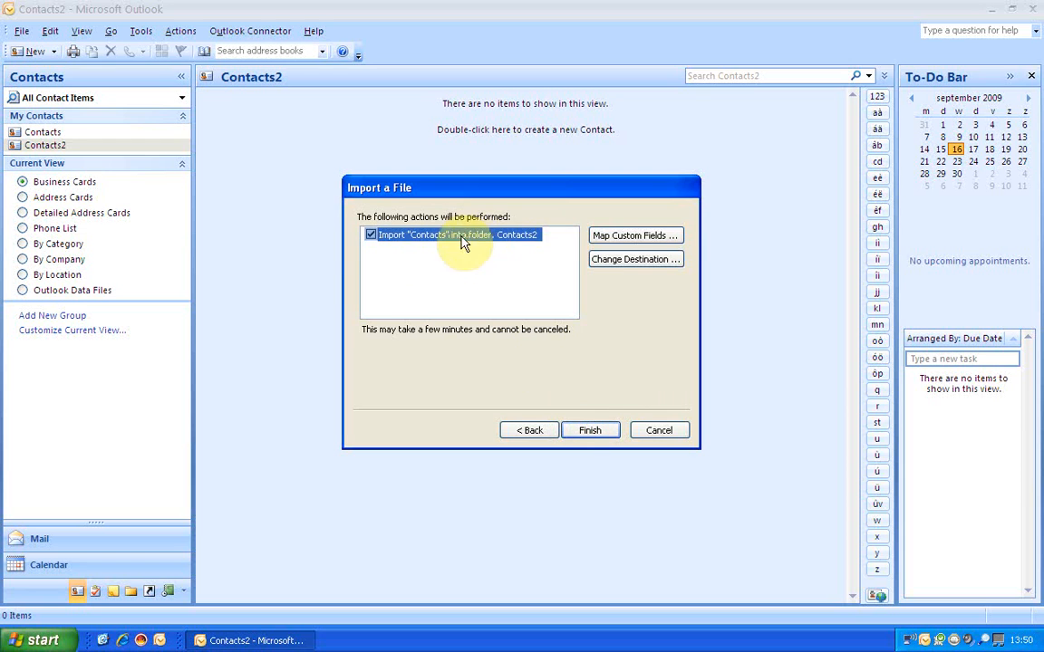
# - Review the custom field mapping, map Straat to Business Street under Business Address, and finish the import into Contacts2
pyautogui.click(632, 241)
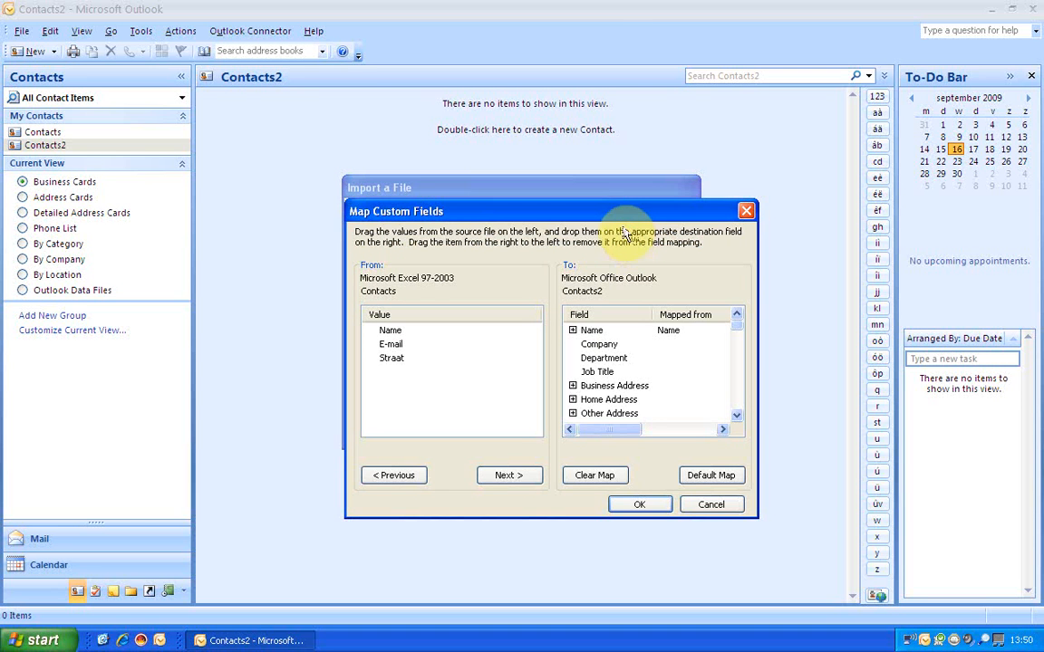
pyautogui.moveTo(616, 213); pyautogui.dragTo(589, 155)
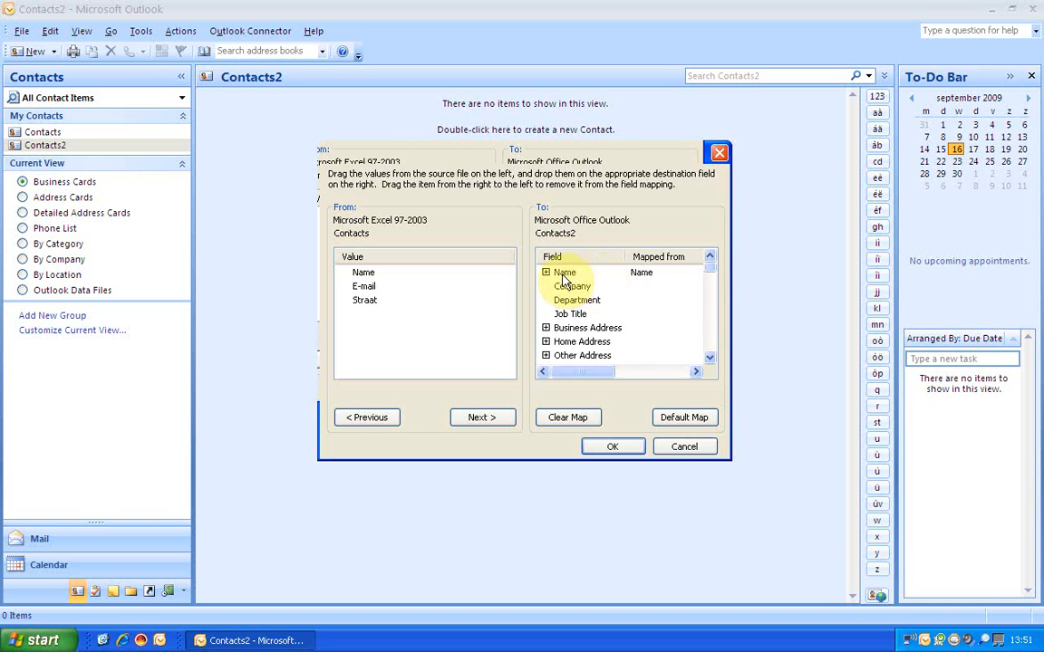
pyautogui.moveTo(711, 277); pyautogui.dragTo(711, 317)
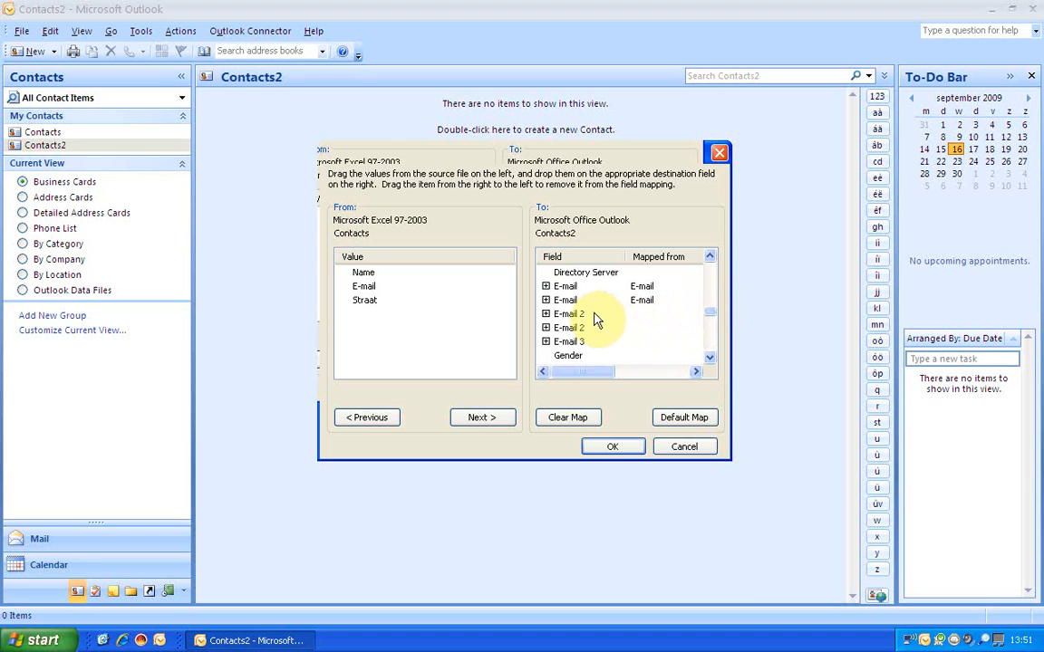
pyautogui.moveTo(706, 319); pyautogui.dragTo(713, 275)
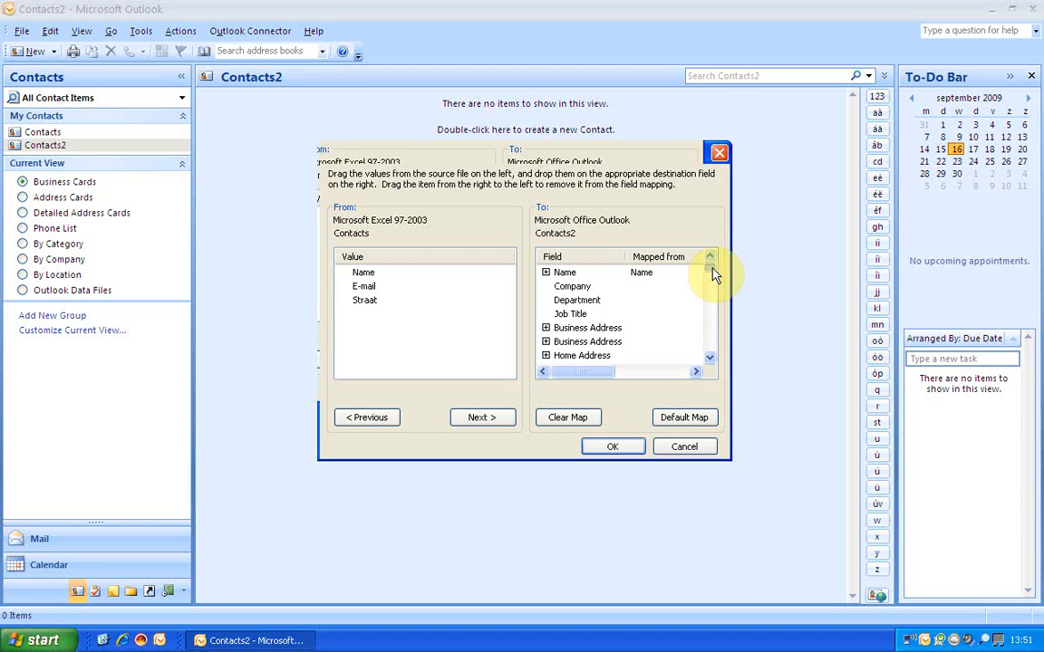
pyautogui.click(547, 328)
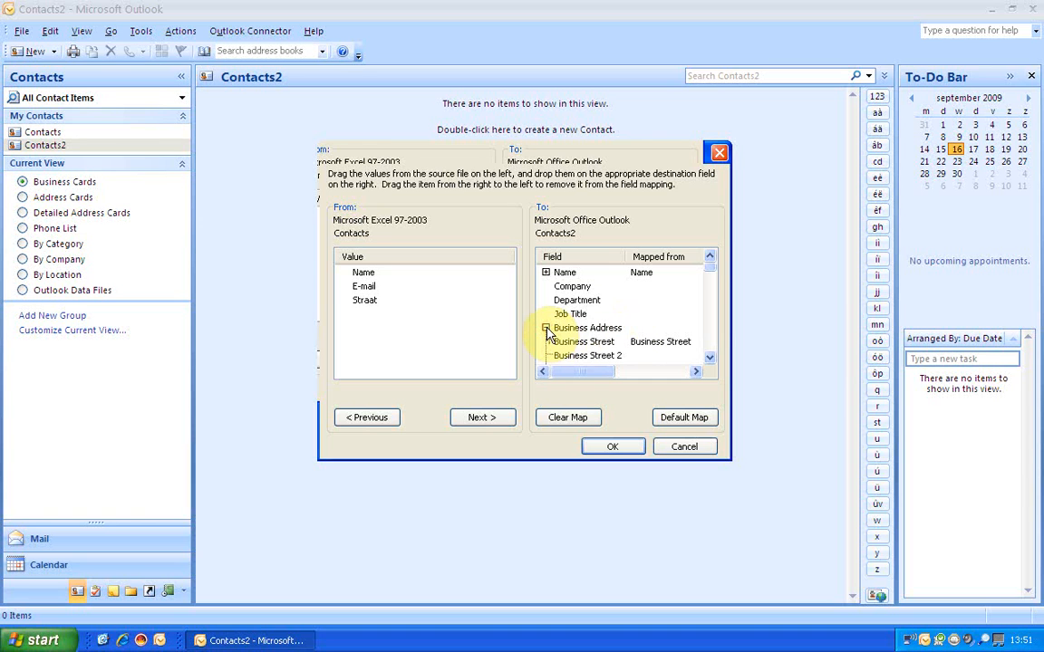
pyautogui.moveTo(366, 300); pyautogui.dragTo(609, 351)
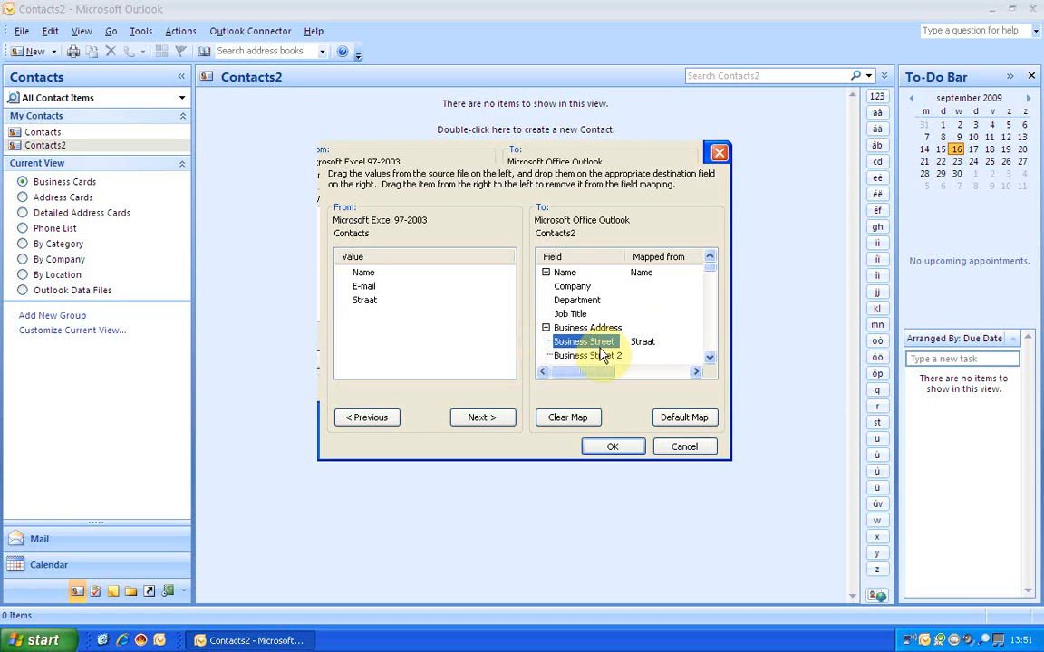
pyautogui.click(613, 448)
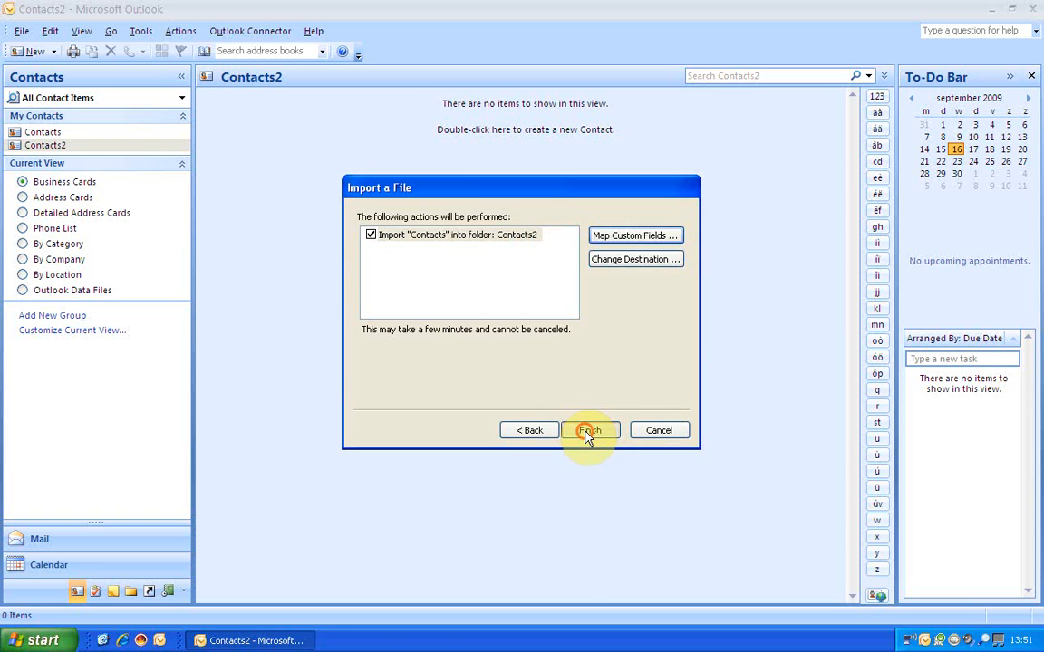
pyautogui.click(587, 432)
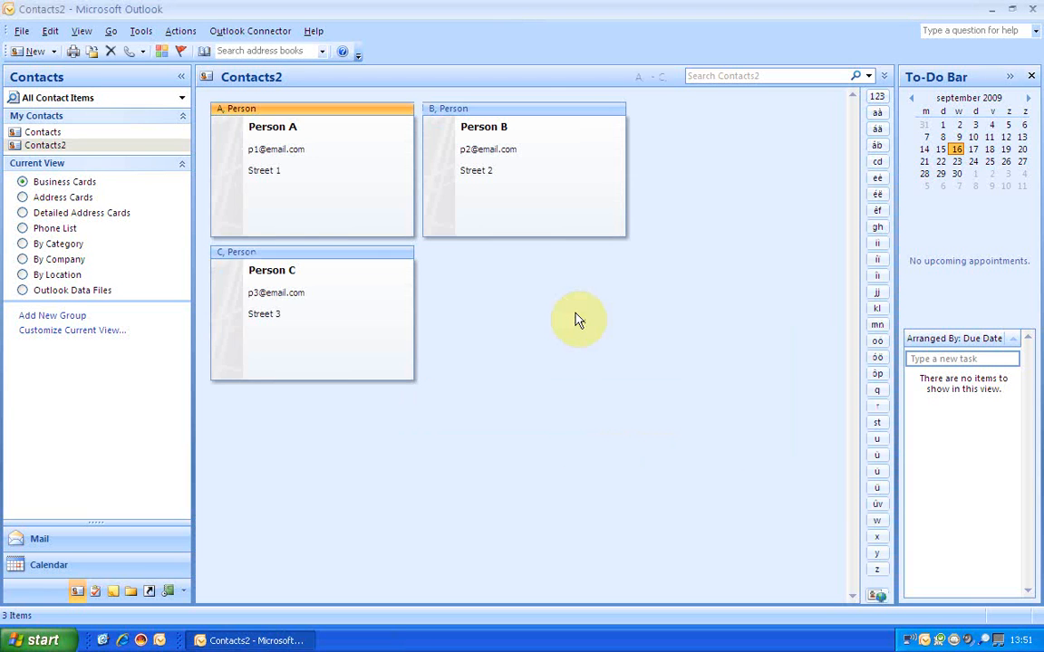